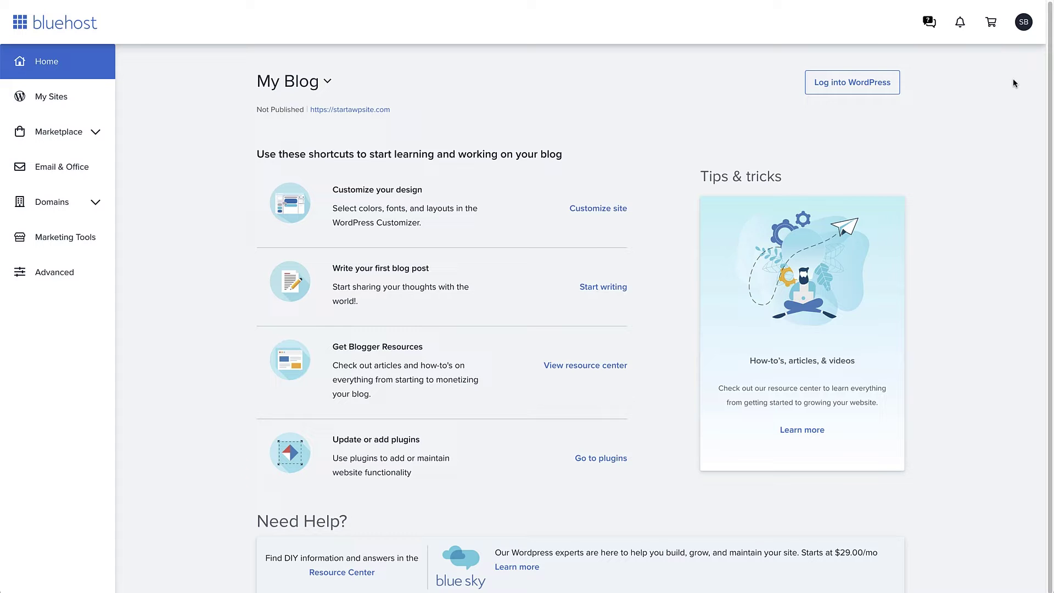
# - Download wp-config.php from public_html to review its database settings
pyautogui.click(77, 273)
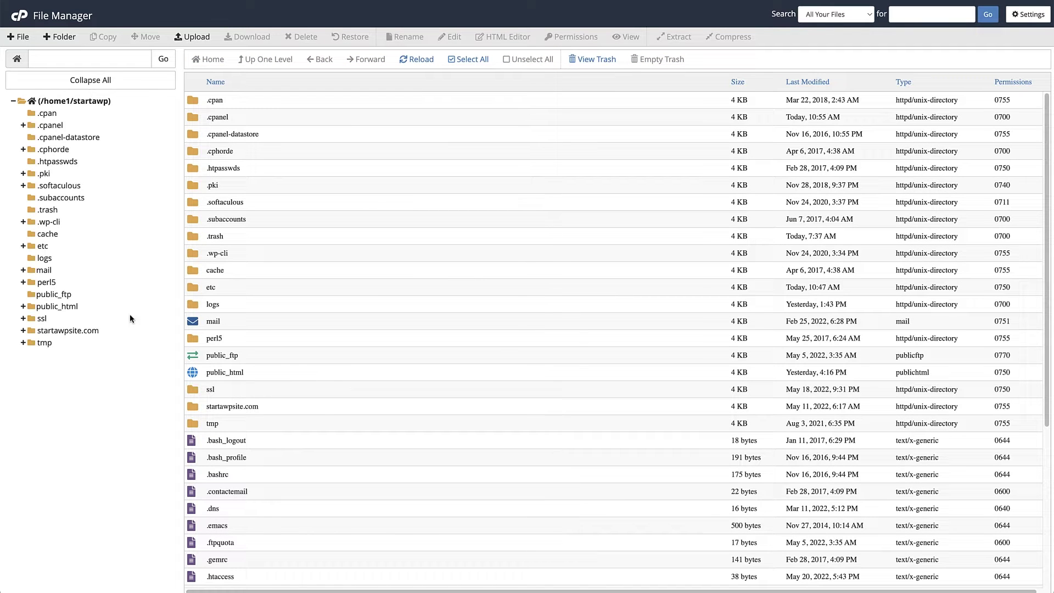
pyautogui.click(64, 307)
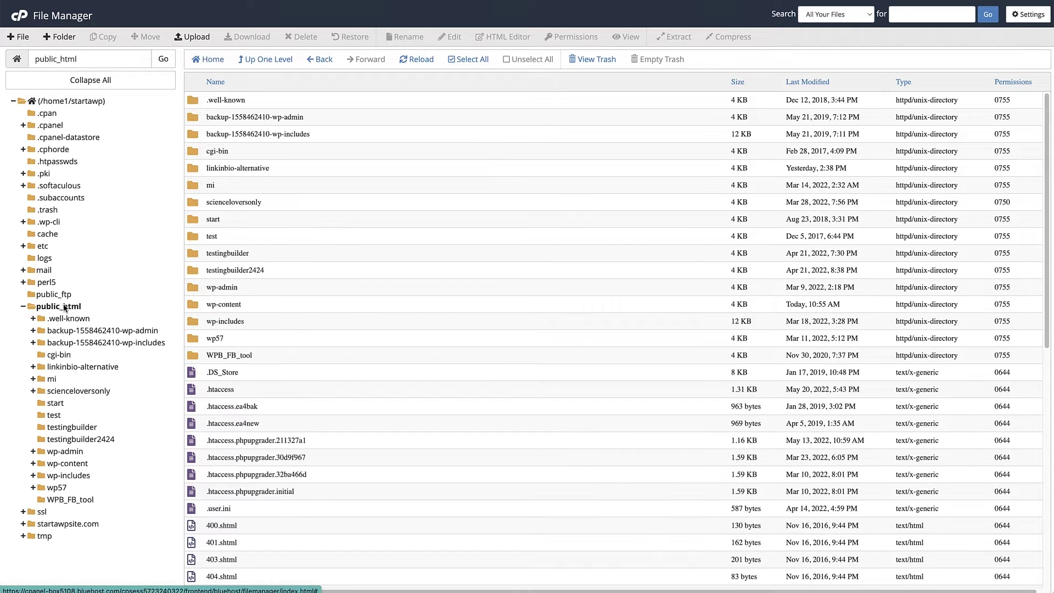
pyautogui.moveTo(1047, 193); pyautogui.dragTo(999, 448)
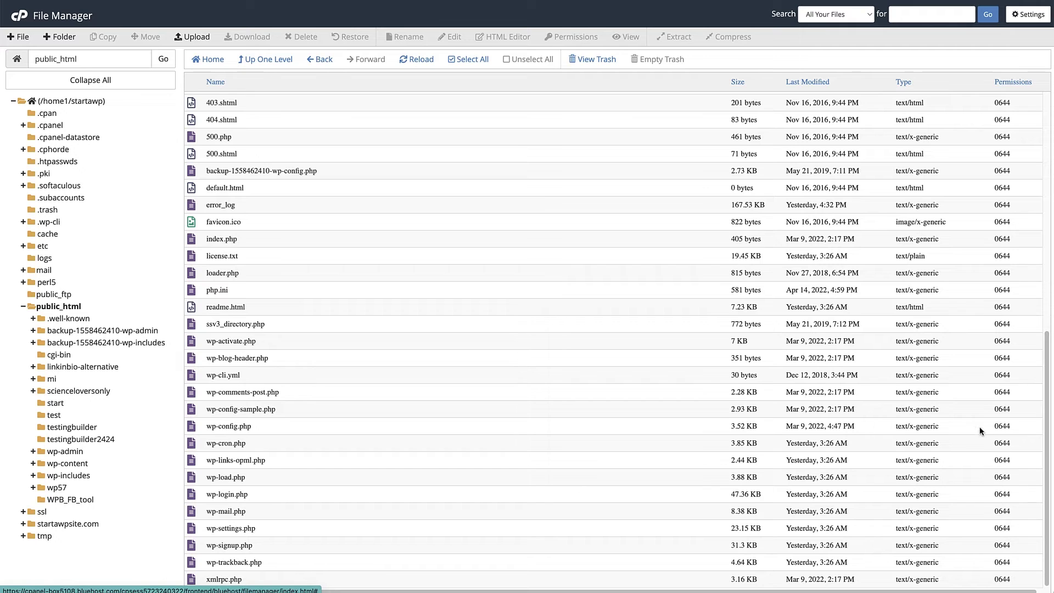
pyautogui.click(267, 427)
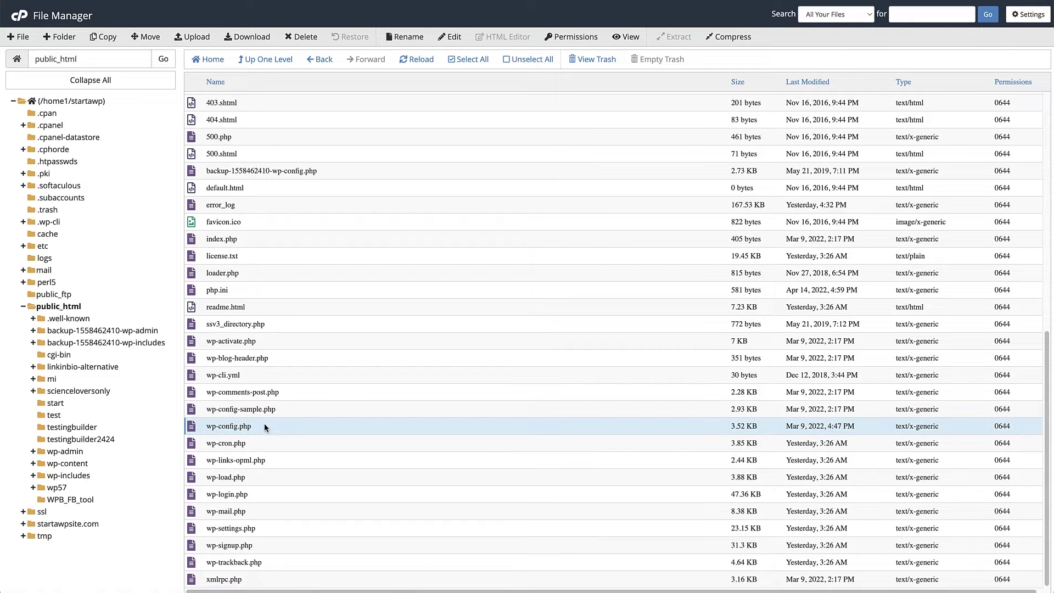
pyautogui.rightClick(234, 426)
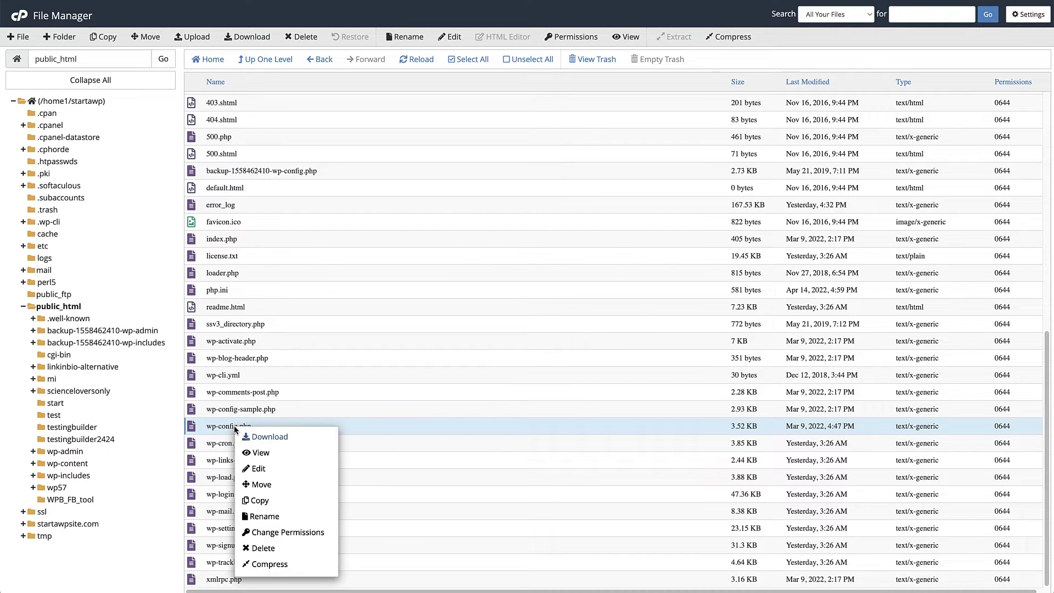
pyautogui.click(262, 436)
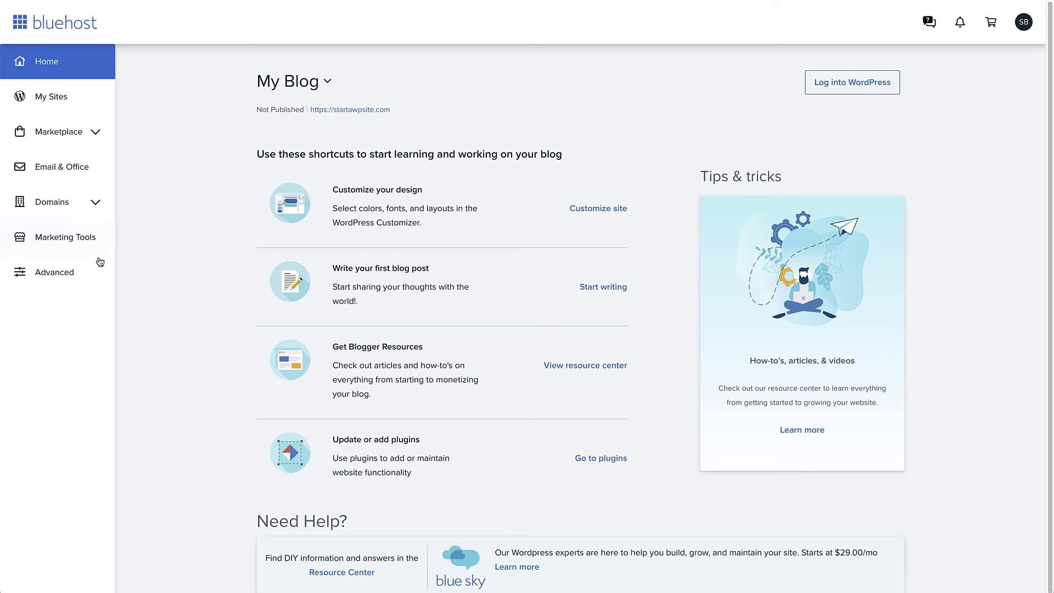
pyautogui.click(75, 274)
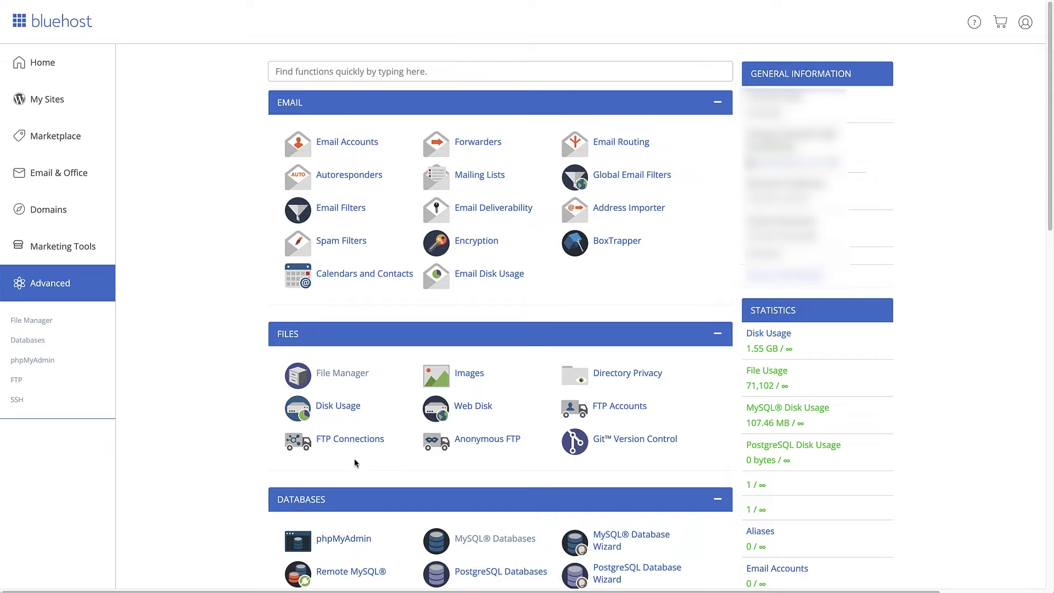
pyautogui.click(506, 538)
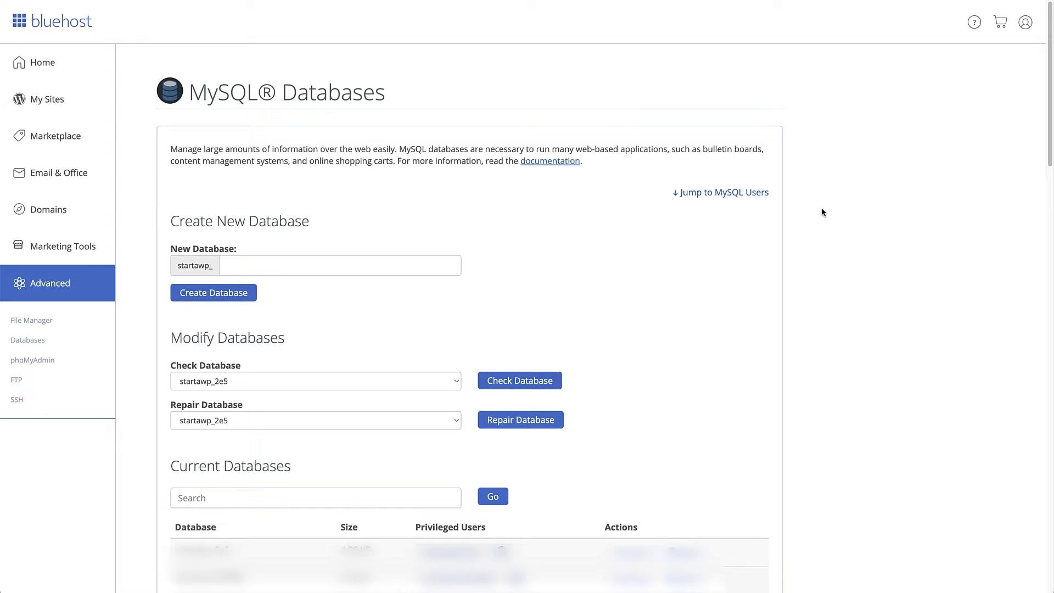
pyautogui.scroll(-5, 1023, 175)
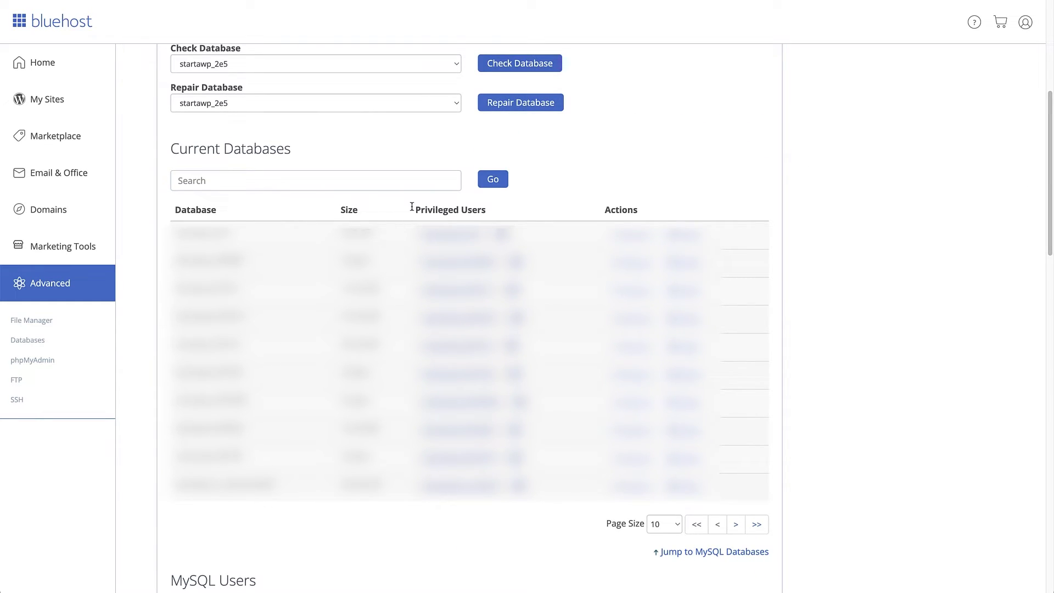
pyautogui.scroll(-9, 1037, 190)
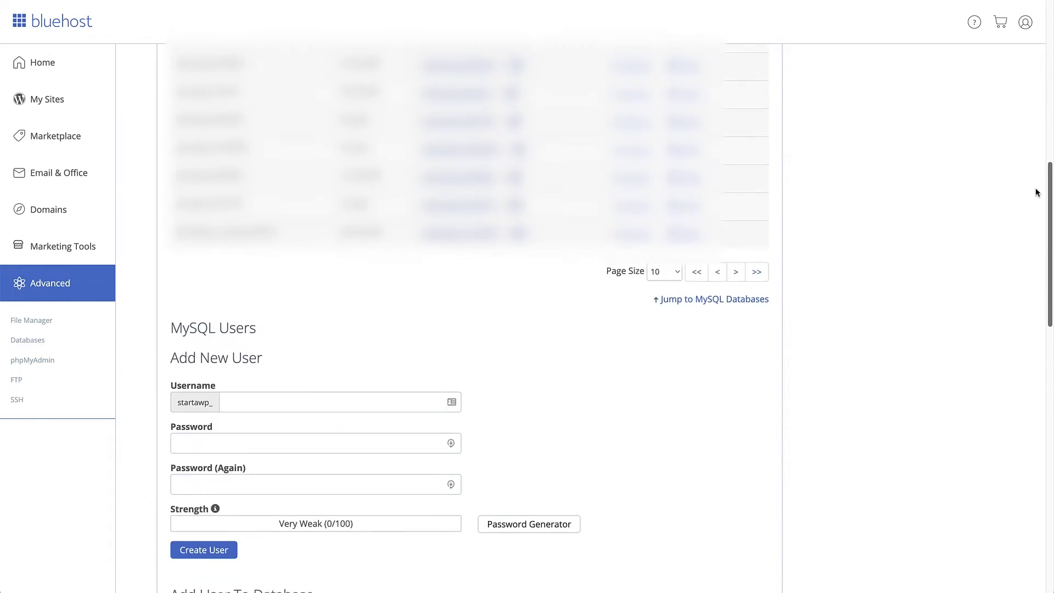
pyautogui.scroll(-7, 1022, 269)
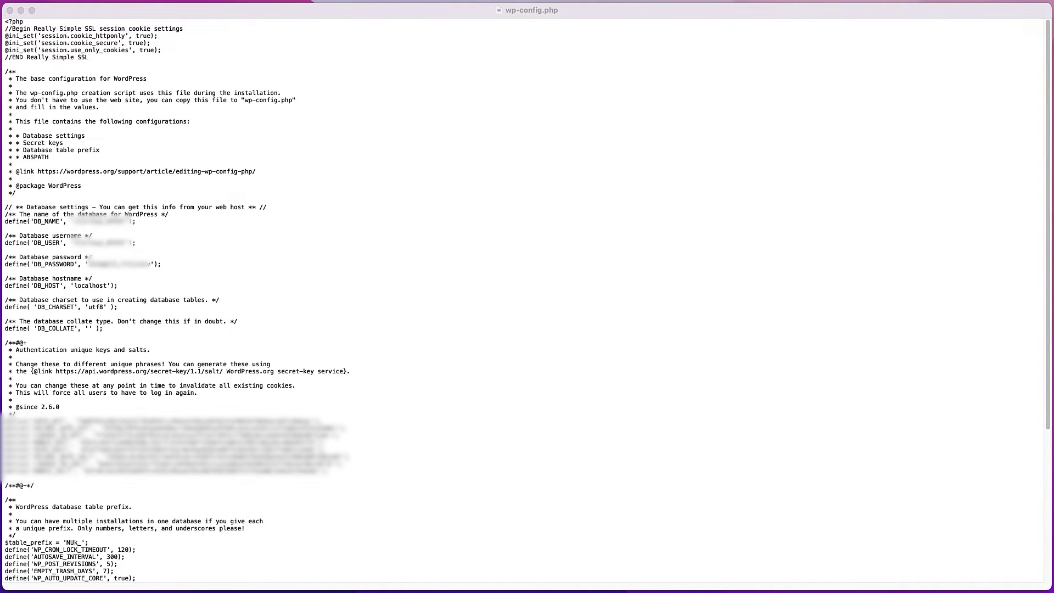
# - Paste define('WP_ALLOW_REPAIR', true); into the custom values section of wp-config.php
pyautogui.moveTo(1045, 83); pyautogui.dragTo(1046, 233)
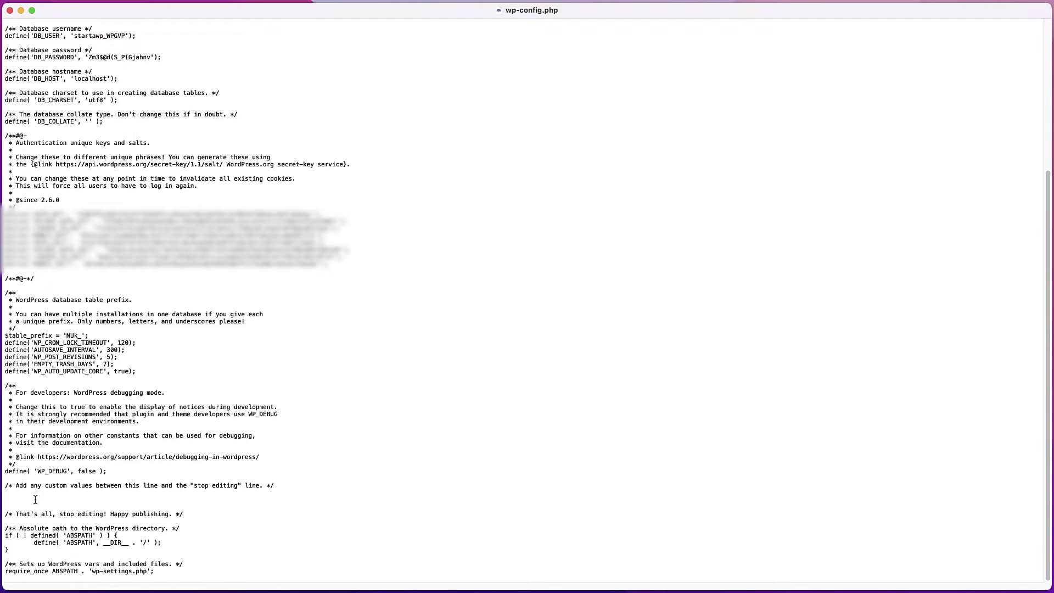
pyautogui.write("define('WP_ALLOW_REPAIR', true);")
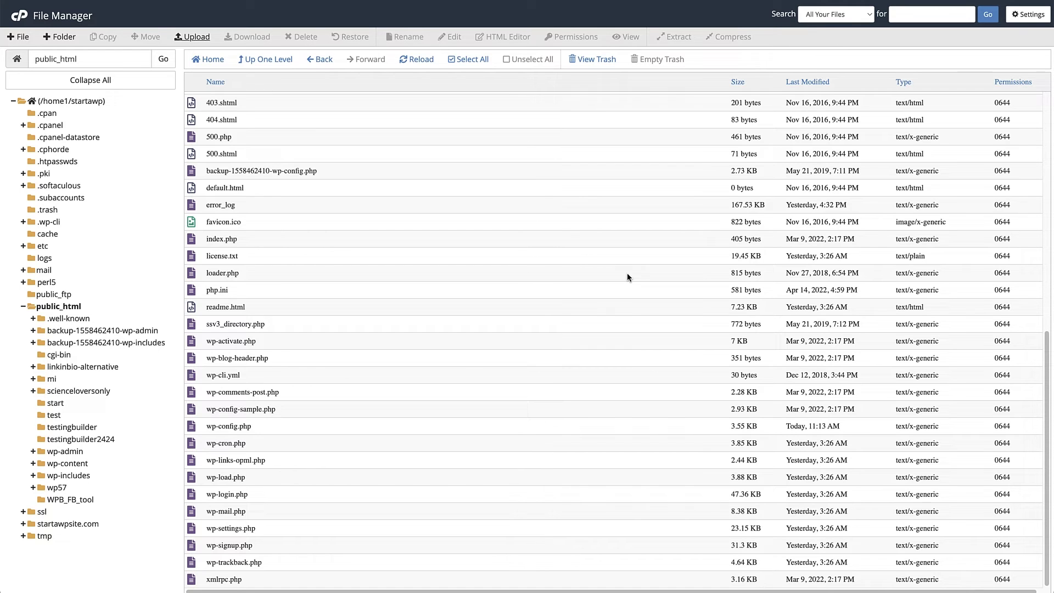
# - Delete the old wp-config.php from public_html, moving it to the trash
pyautogui.click(255, 426)
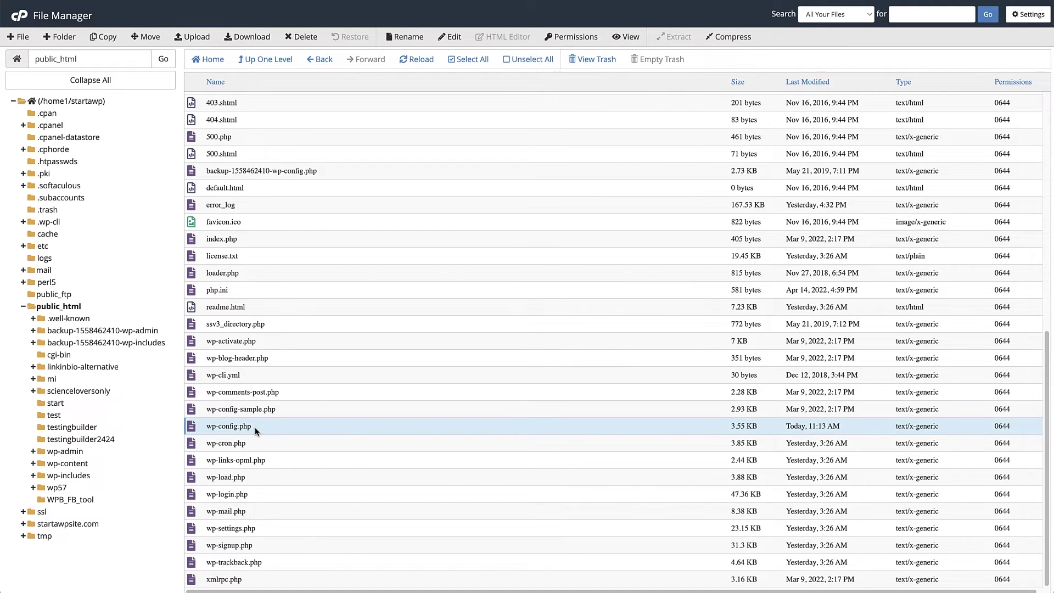
pyautogui.rightClick(243, 426)
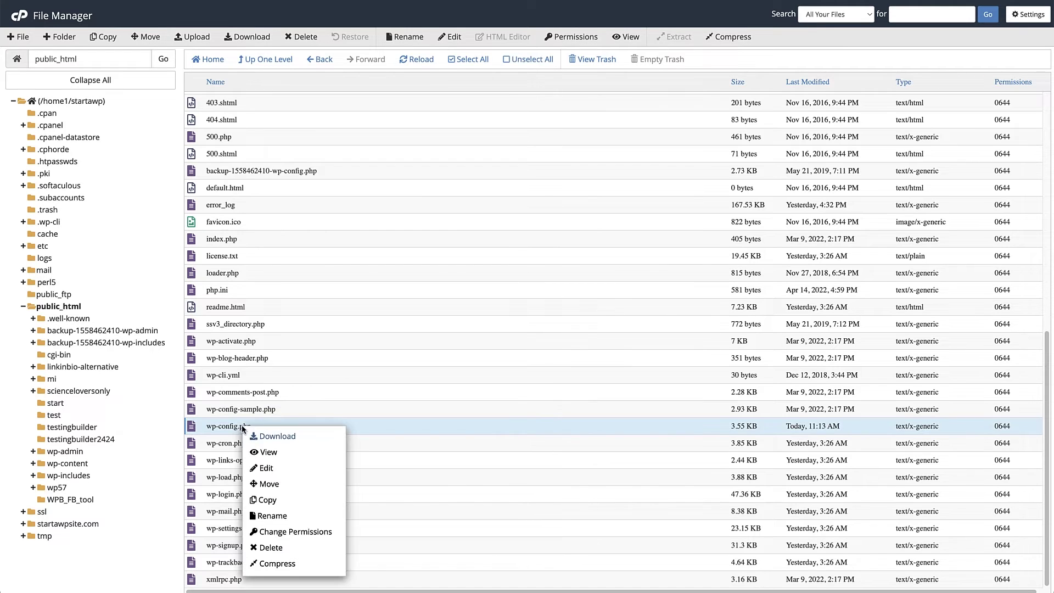
pyautogui.click(276, 547)
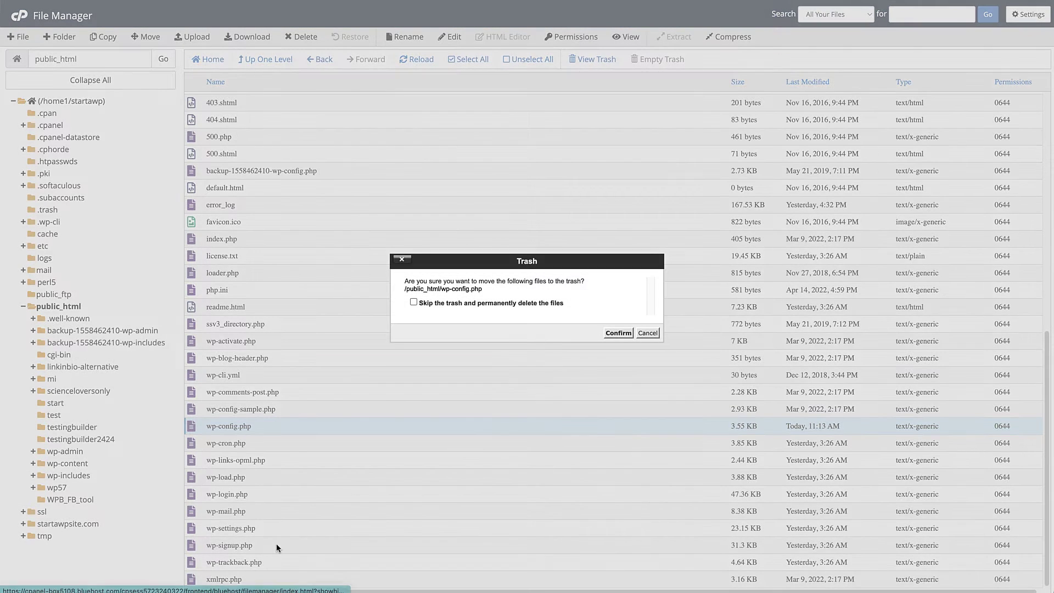
pyautogui.click(618, 333)
# - Upload the edited wp-config.php from the Downloads folder into public_html
pyautogui.click(195, 37)
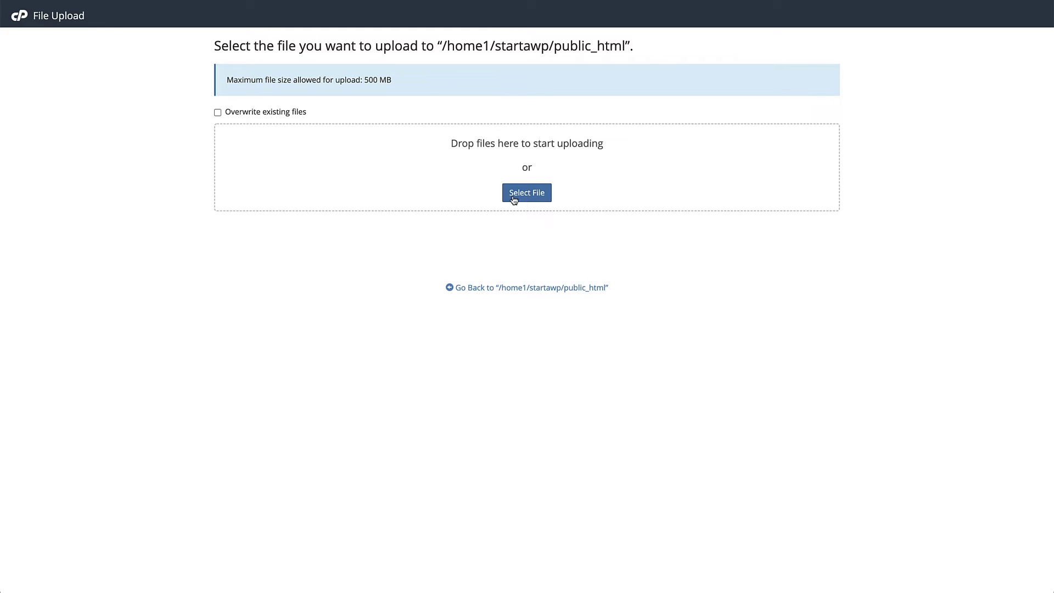
pyautogui.click(520, 197)
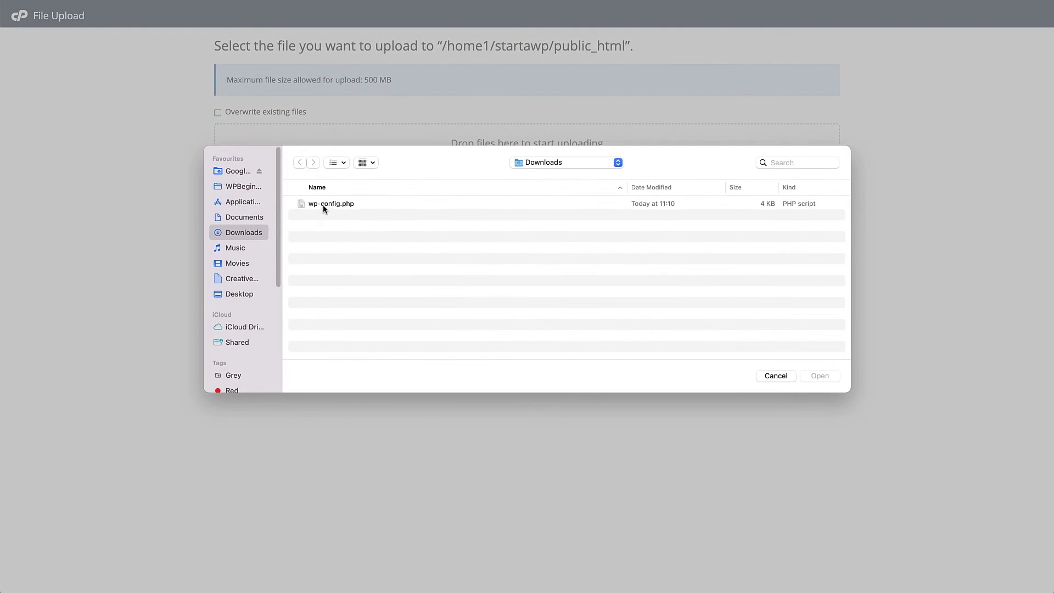
pyautogui.click(337, 208)
pyautogui.click(819, 376)
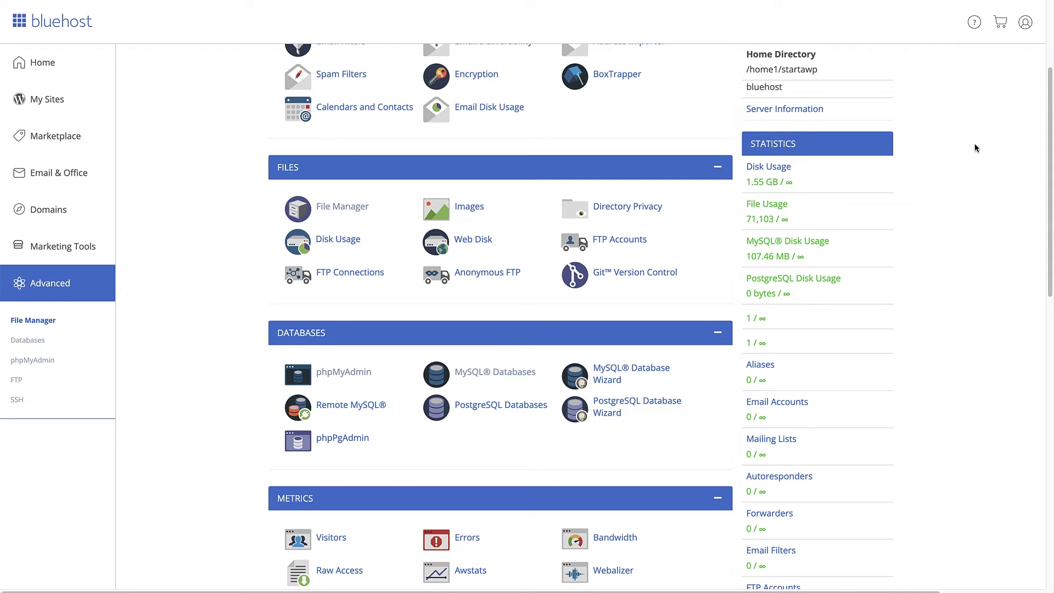
pyautogui.click(342, 212)
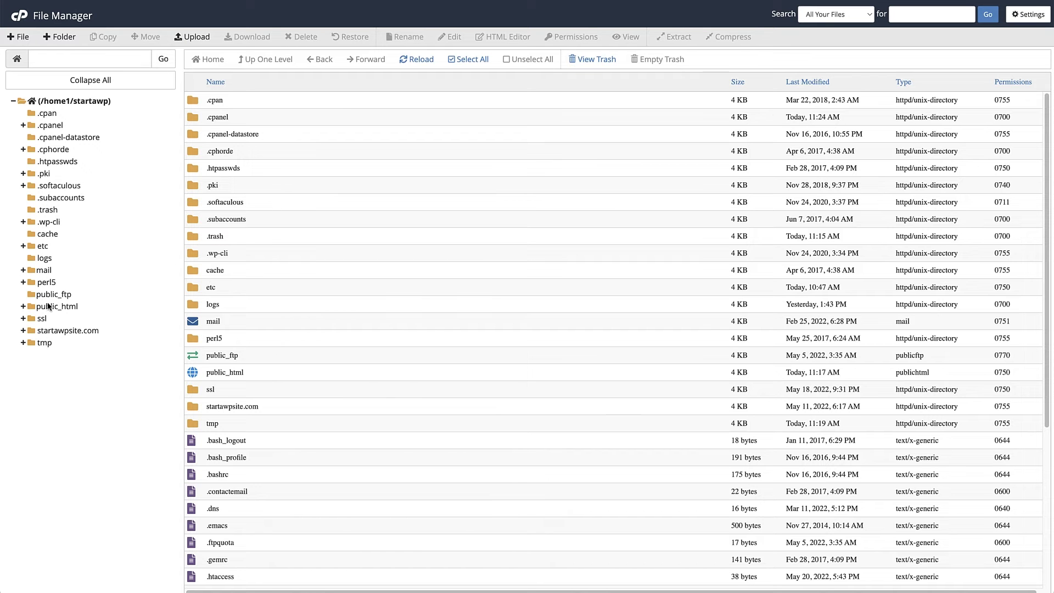
# - Create a new empty file named testconnection.php inside public_html
pyautogui.click(48, 308)
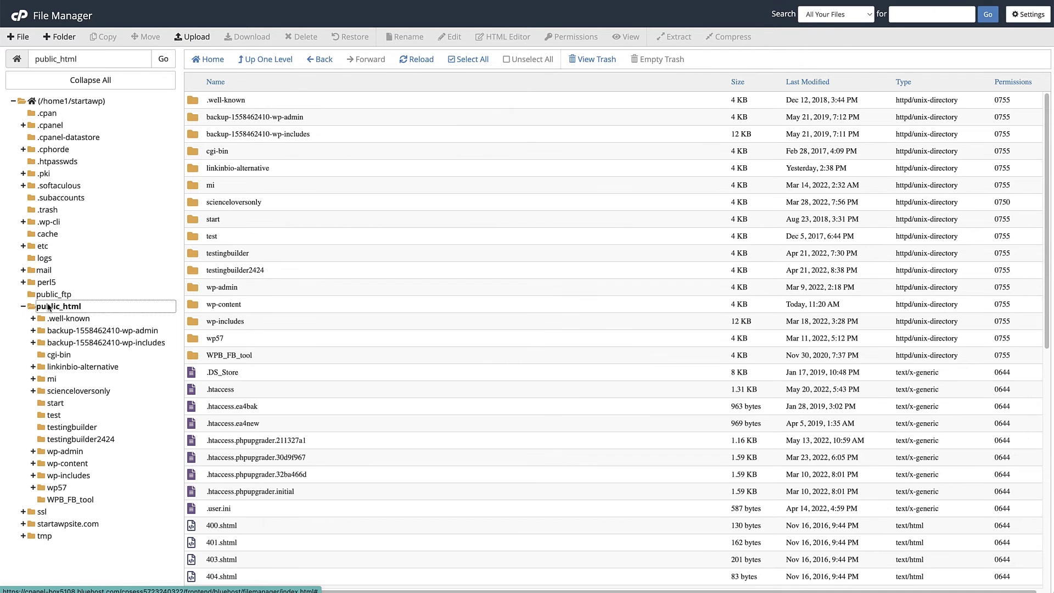
pyautogui.click(21, 38)
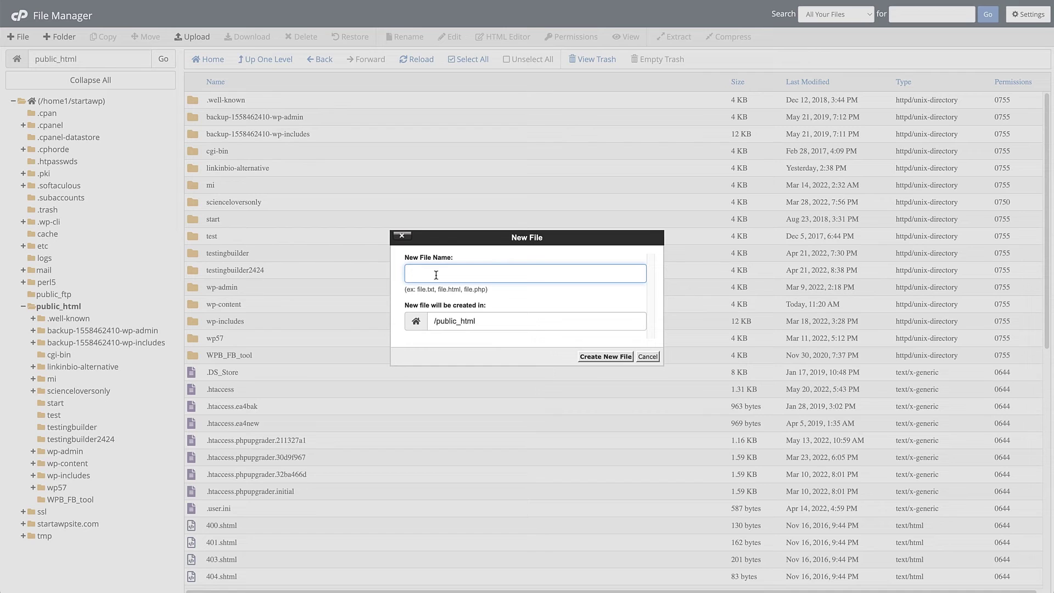
pyautogui.write('testconnection.php')
pyautogui.click(606, 356)
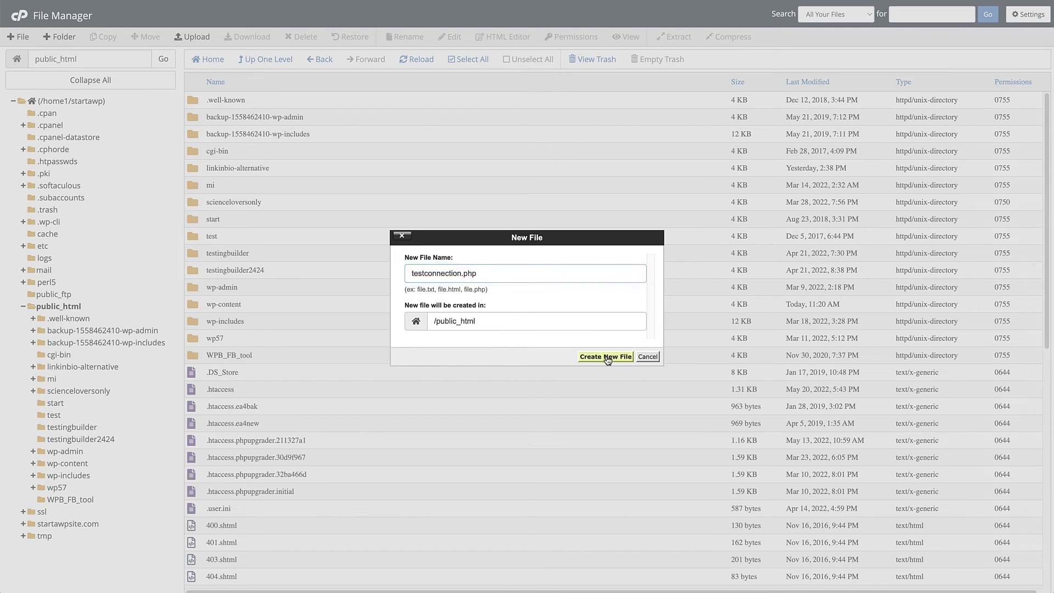
pyautogui.moveTo(1045, 269); pyautogui.dragTo(1045, 406)
pyautogui.scroll(-4, 1039, 428)
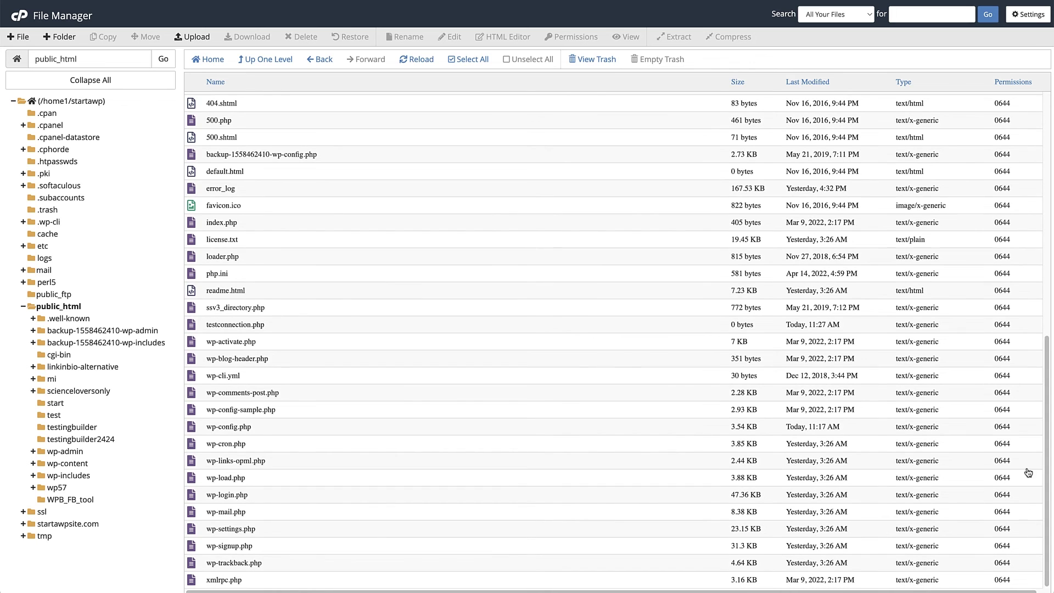
# - Paste the mysqli_connect test script into testconnection.php, select the username and password placeholders, and save
pyautogui.rightClick(250, 331)
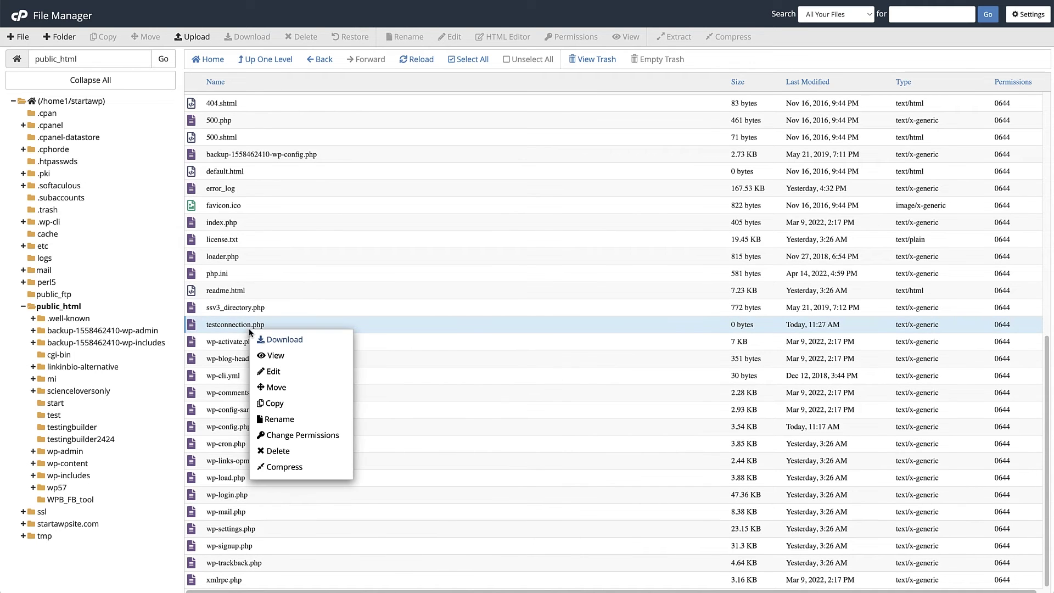
pyautogui.click(266, 371)
pyautogui.click(624, 382)
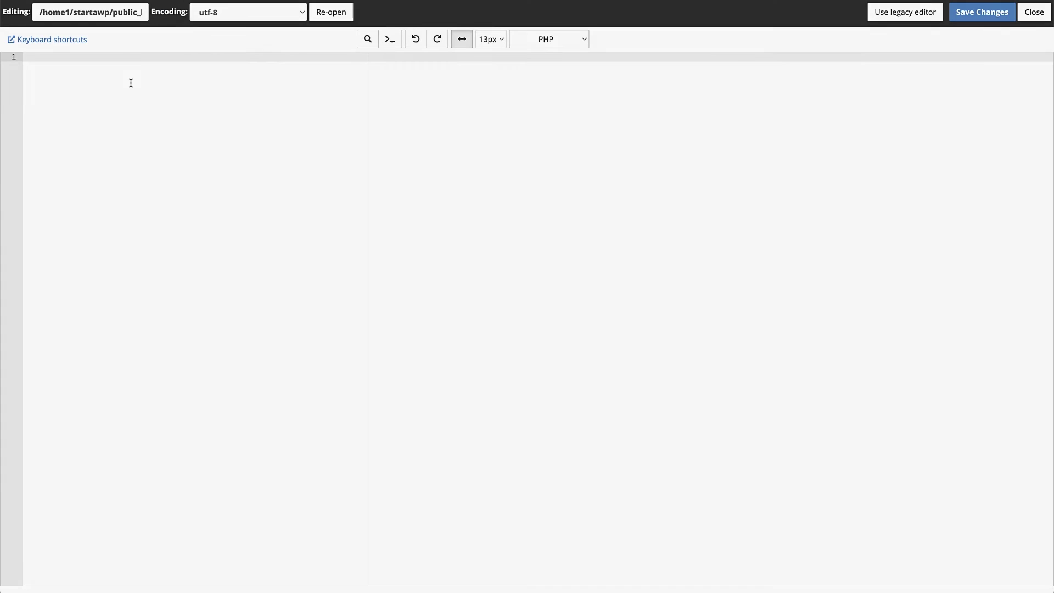
pyautogui.hotkey('ctrl', 'v')
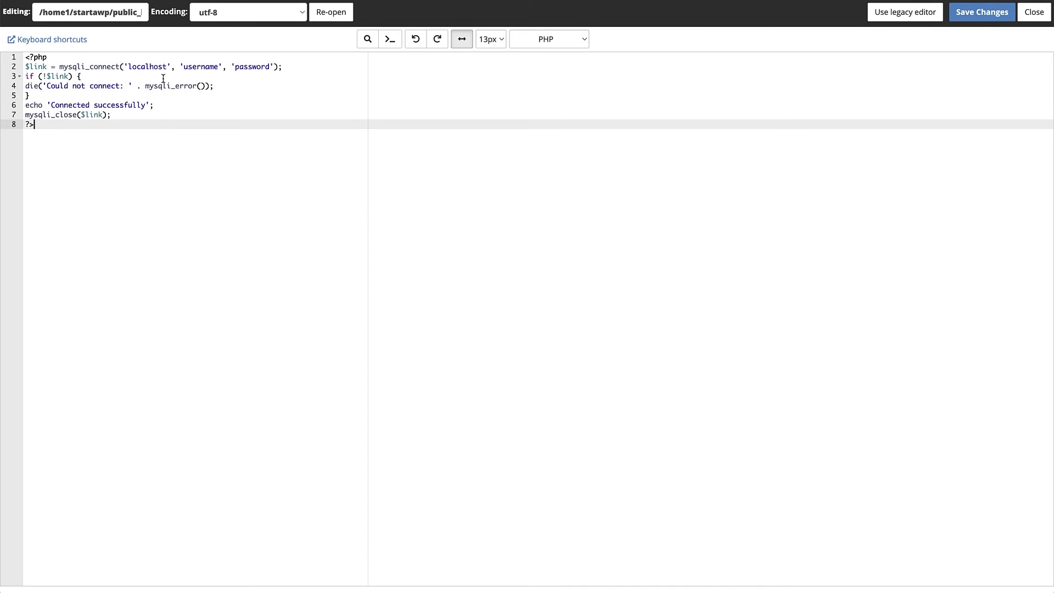
pyautogui.doubleClick(207, 66)
pyautogui.doubleClick(258, 67)
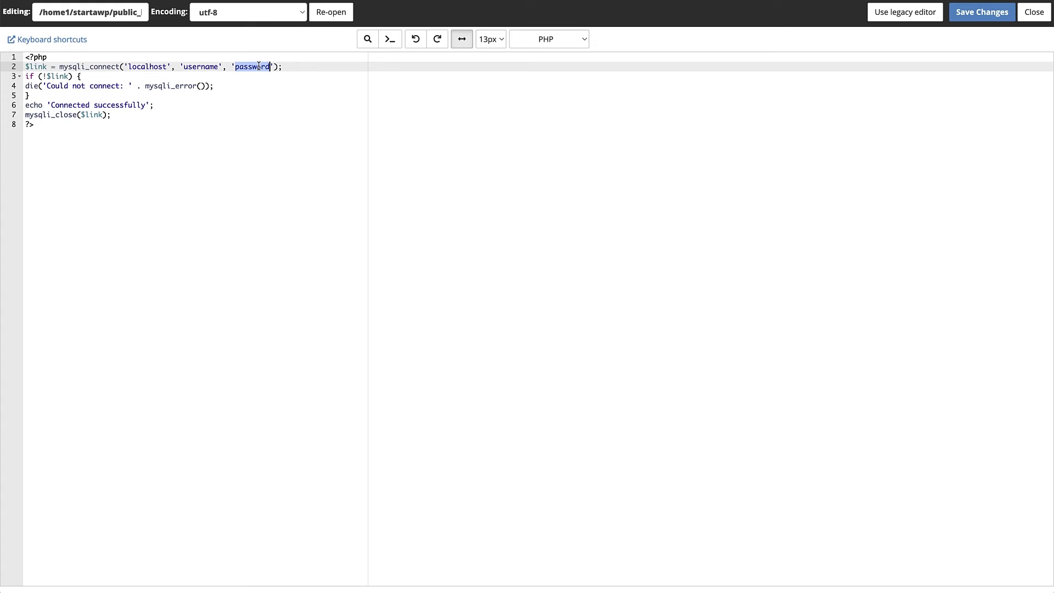
pyautogui.click(982, 12)
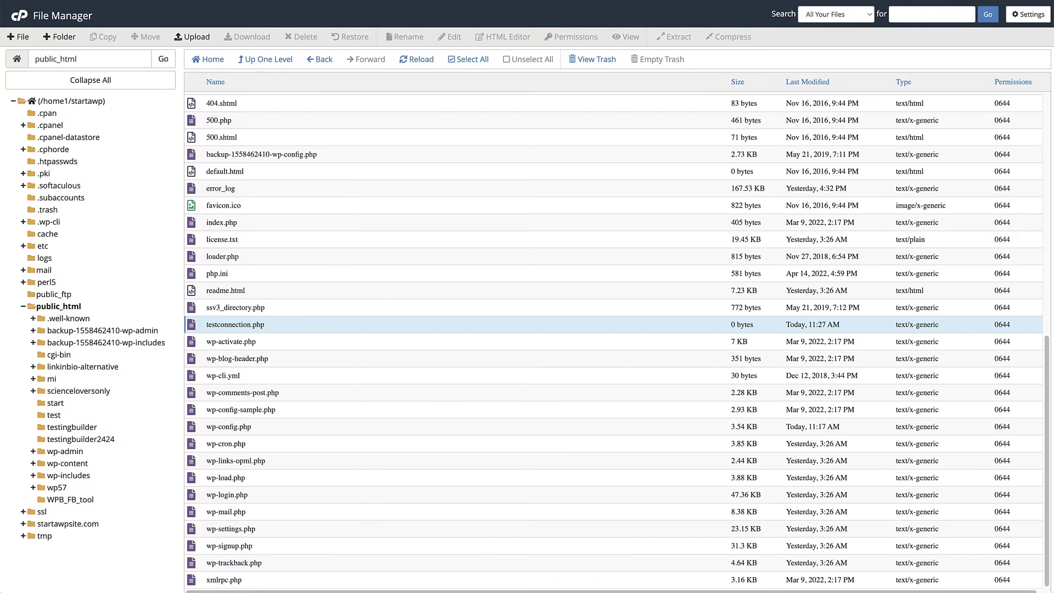